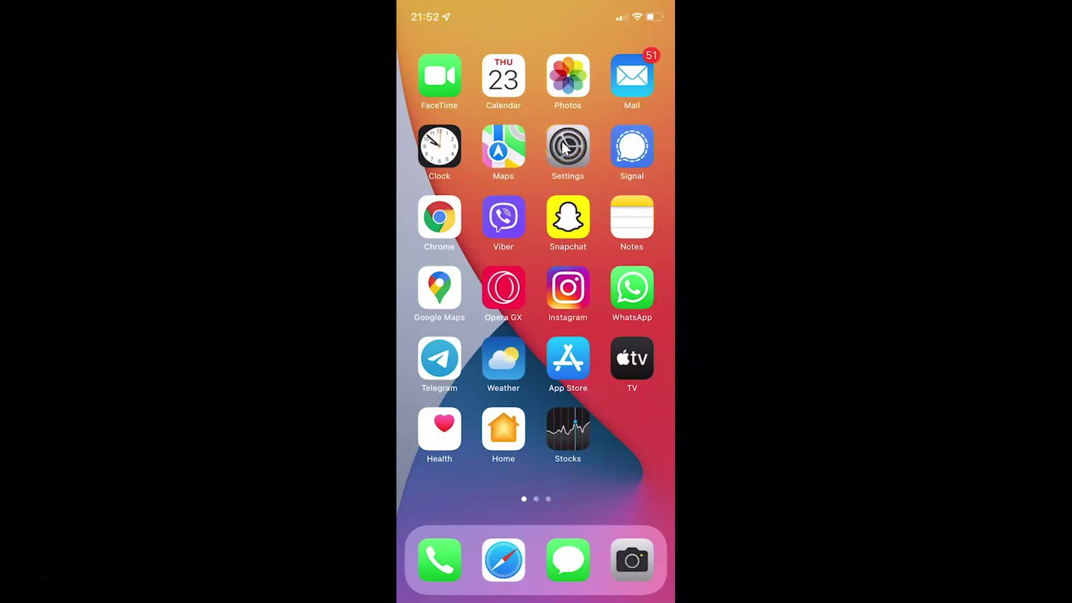
# Launch the Settings app from the home screen
pyautogui.click(562, 142)
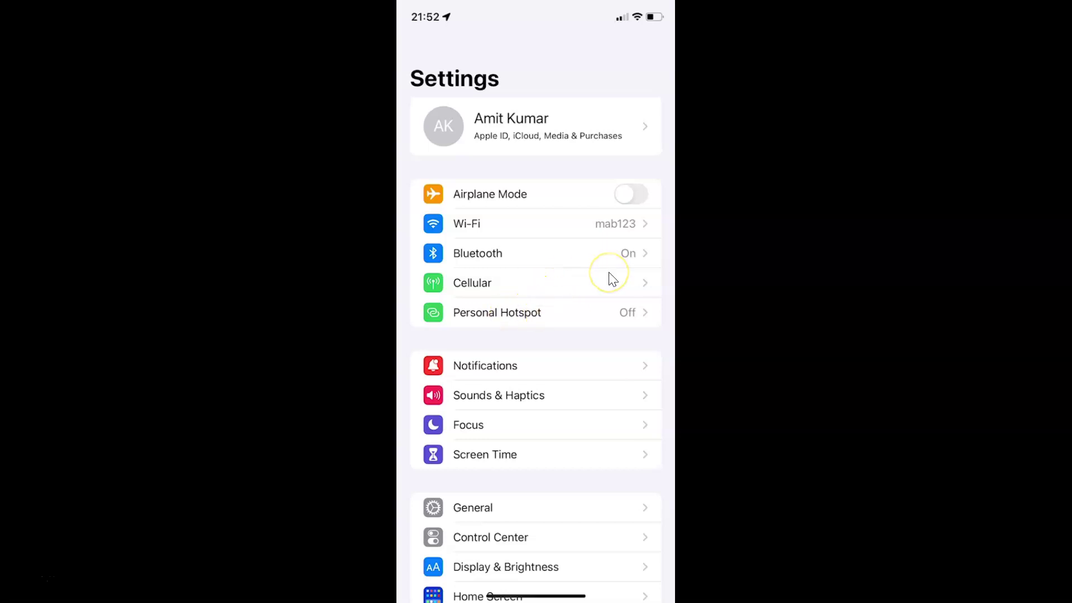
pyautogui.click(468, 510)
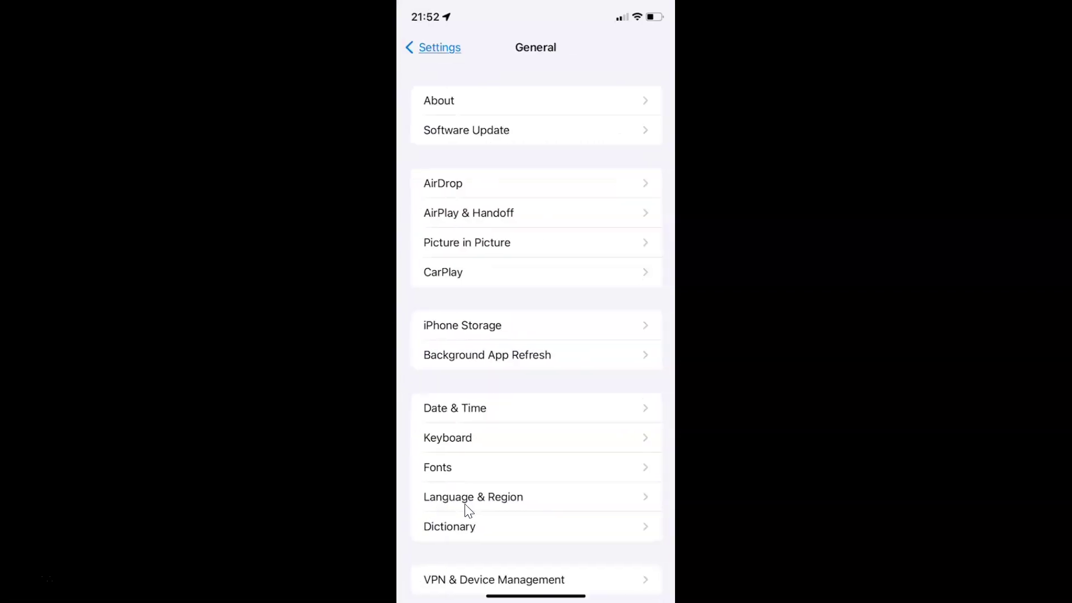
pyautogui.click(444, 101)
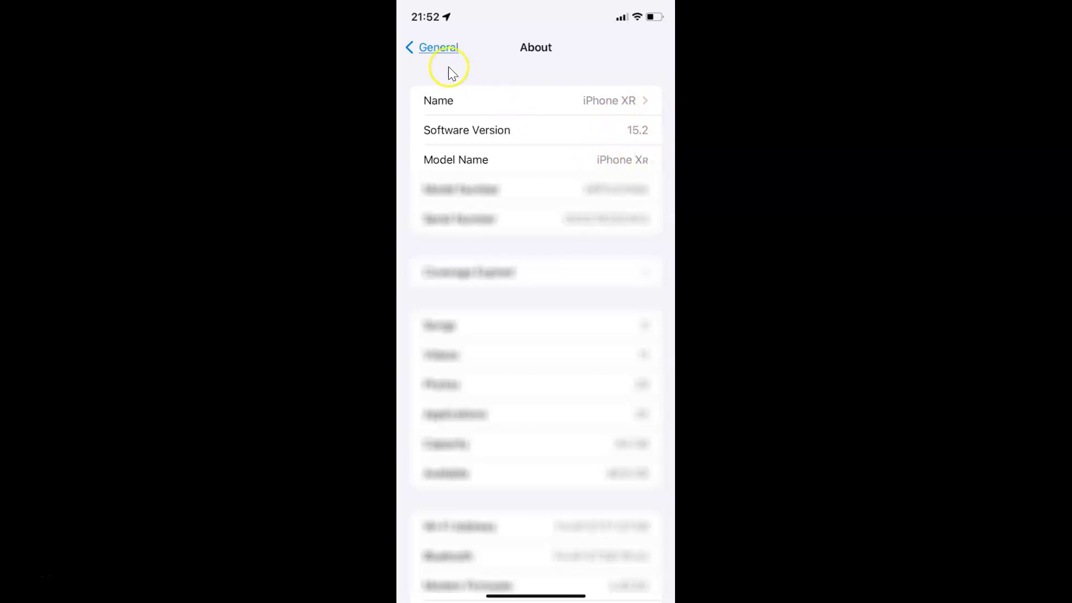
pyautogui.click(438, 49)
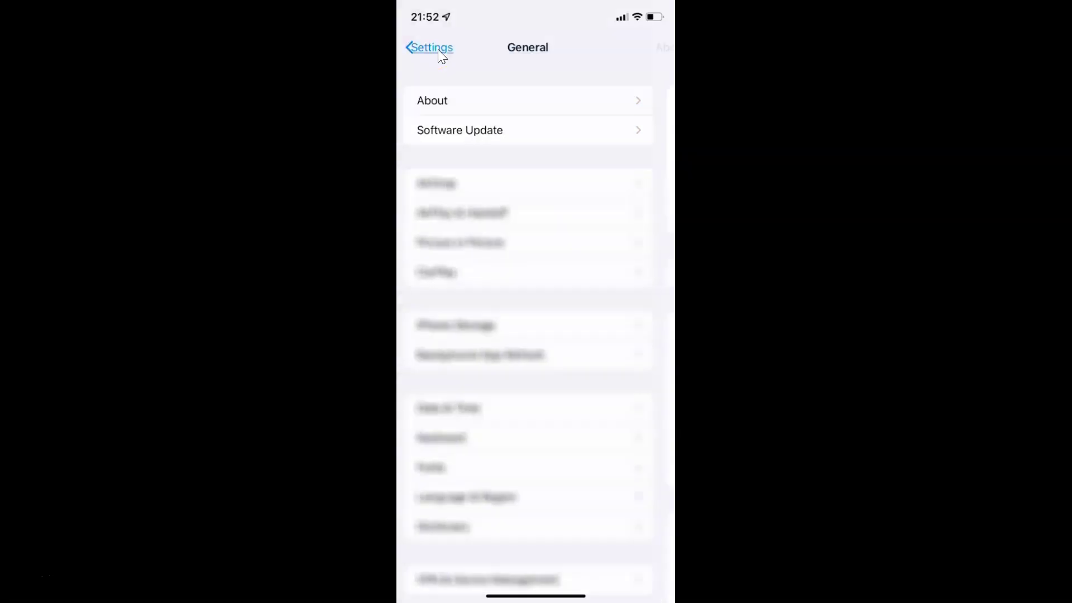
# Go back from the General page to the main Settings list
pyautogui.click(438, 49)
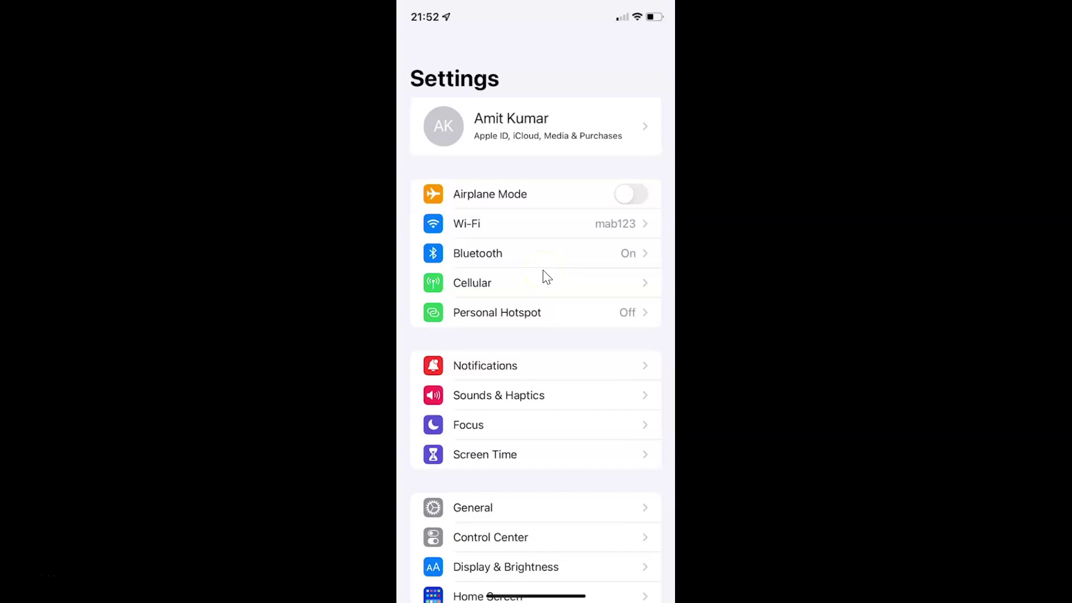
pyautogui.scroll(-10, 545, 277)
pyautogui.scroll(-5, 544, 276)
pyautogui.scroll(-3, 544, 277)
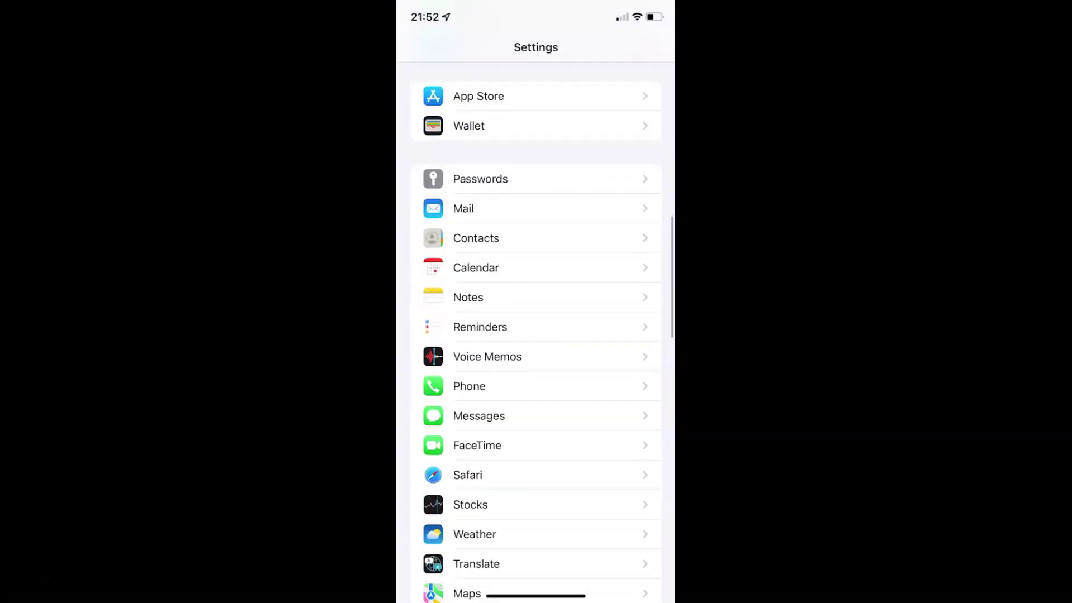
pyautogui.scroll(-3, 544, 277)
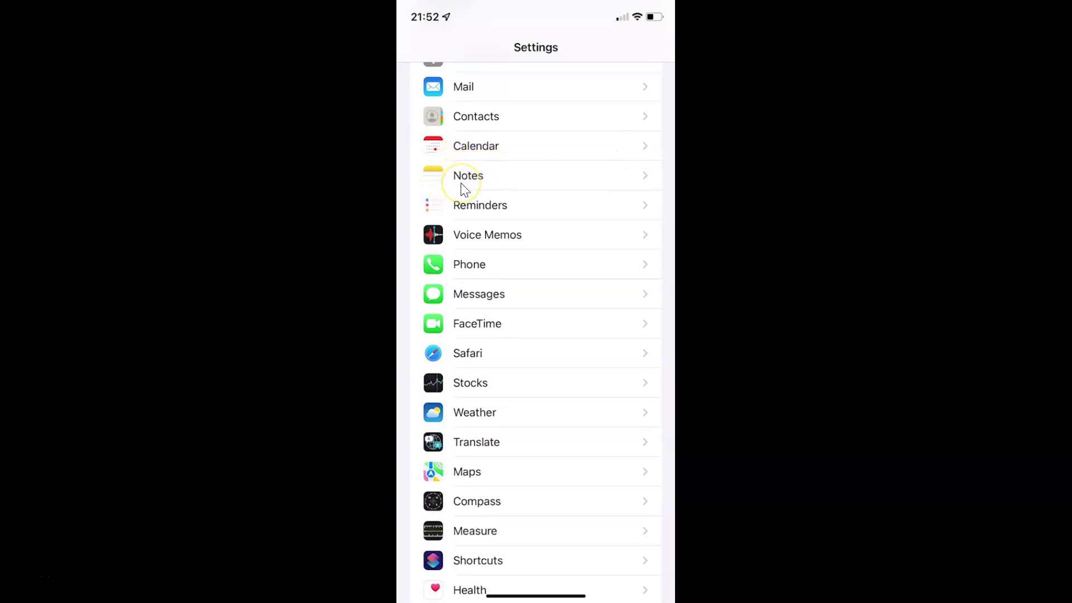
# Open the Notes row in the Settings list
pyautogui.click(463, 183)
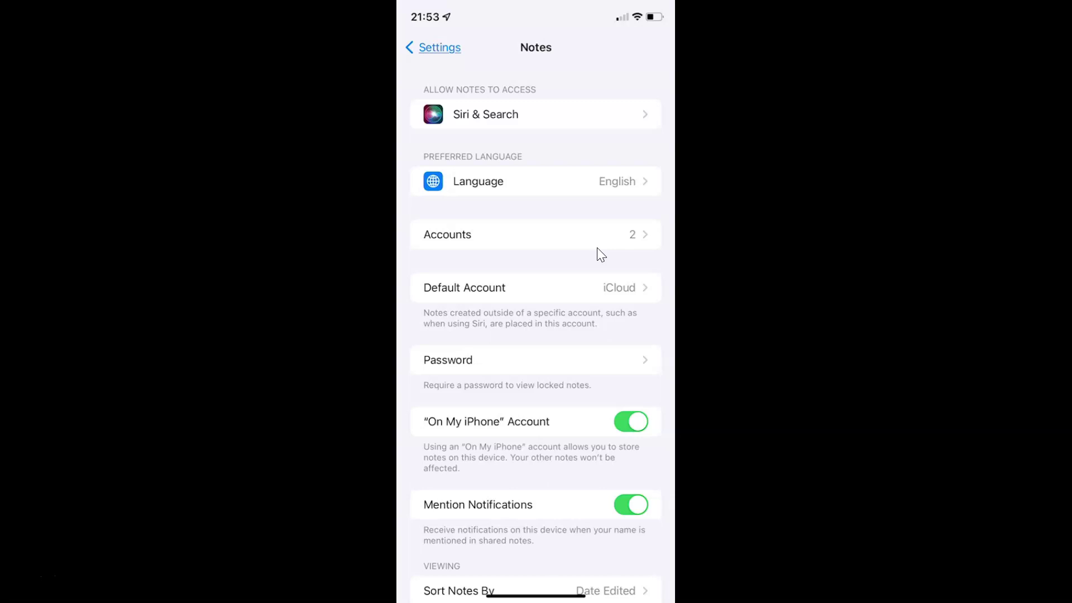
pyautogui.scroll(-8, 597, 247)
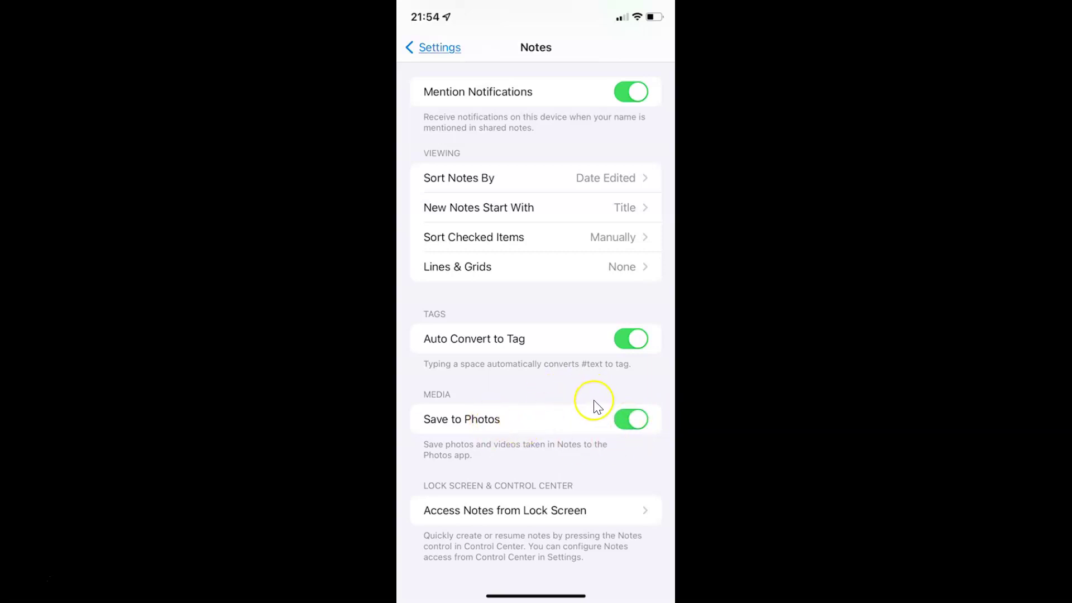
# Leave Notes settings with Save to Photos on and bring up open apps
pyautogui.click(442, 53)
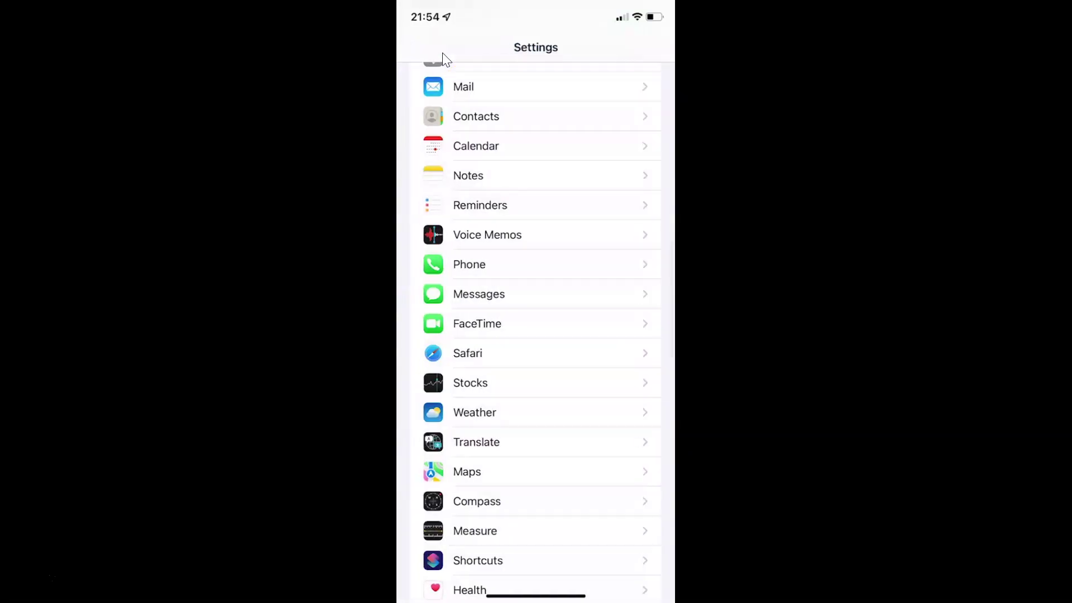
pyautogui.click(442, 53)
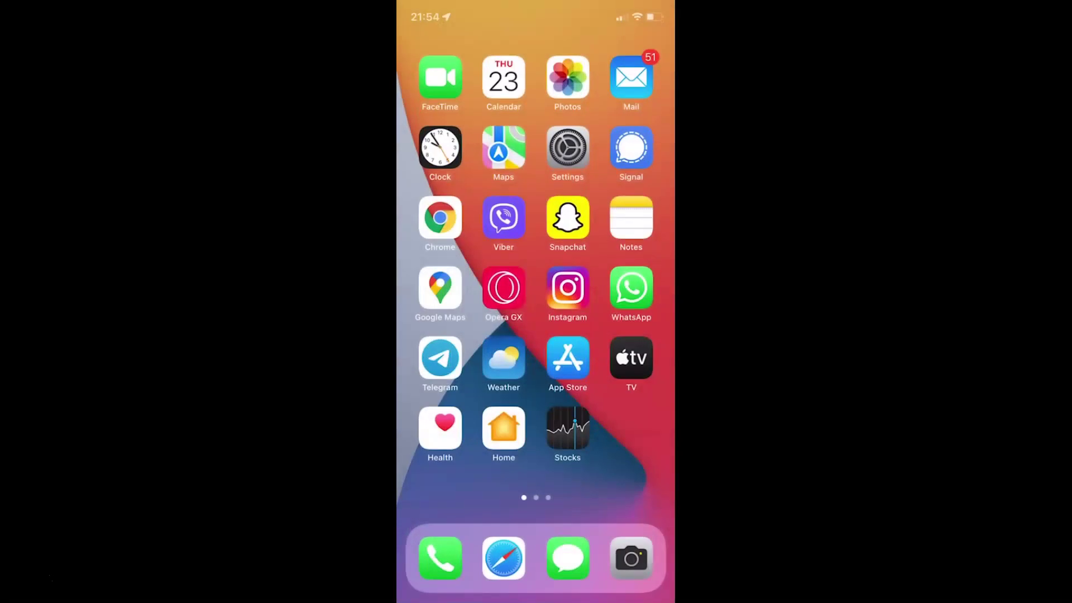